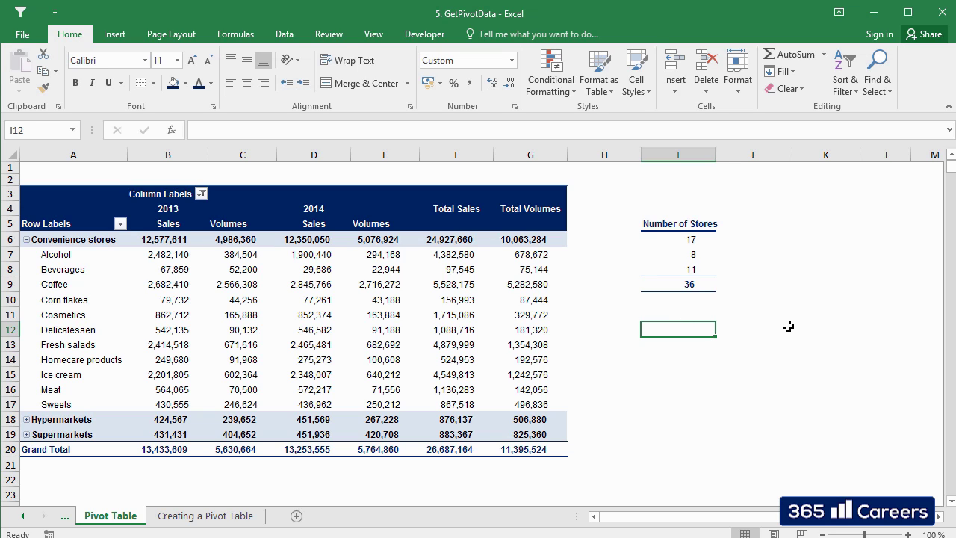
# Make I12 a plain =I7 reference showing 8, then inspect it unchanged
pyautogui.write('=')
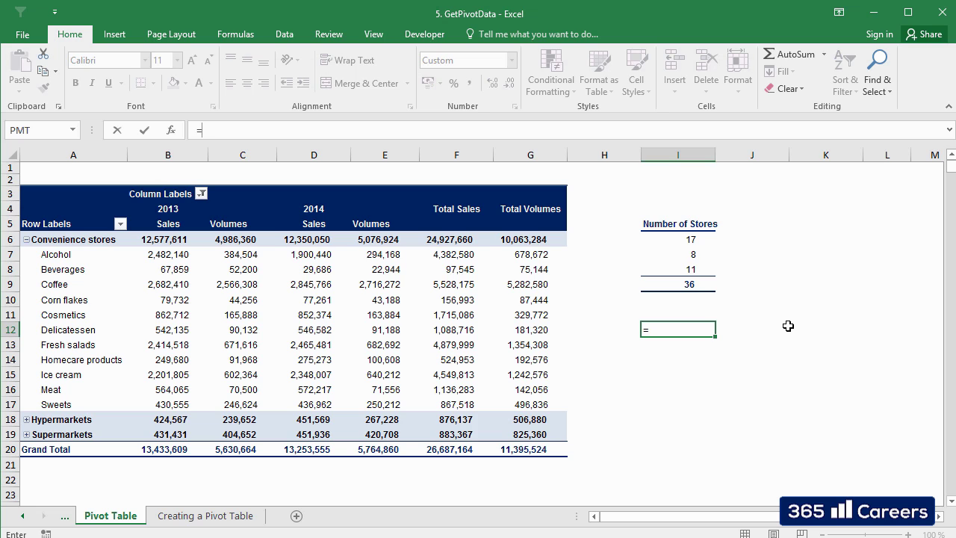
pyautogui.press('Up')
pyautogui.press('Up')
pyautogui.press('Up')
pyautogui.press('Up')
pyautogui.press('Up')
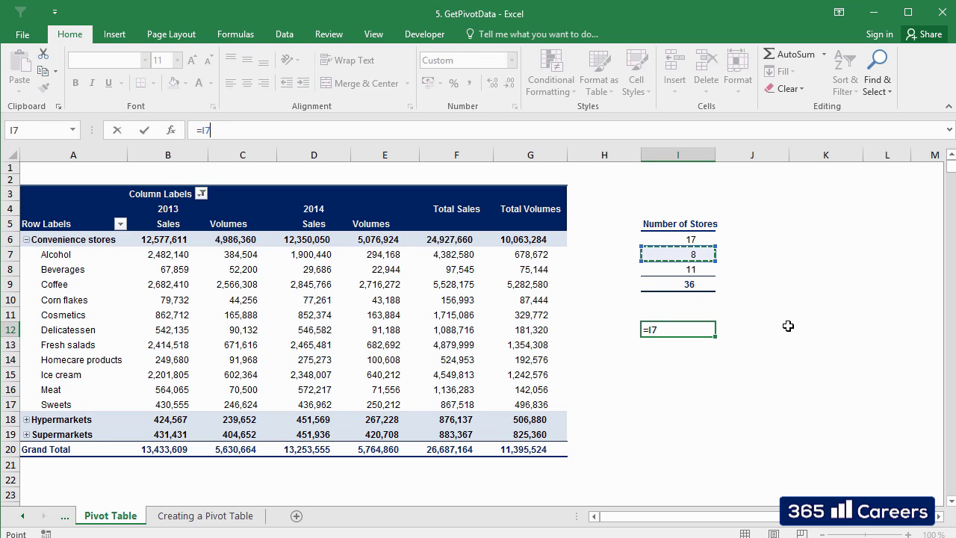
pyautogui.press('Return')
pyautogui.press('Up')
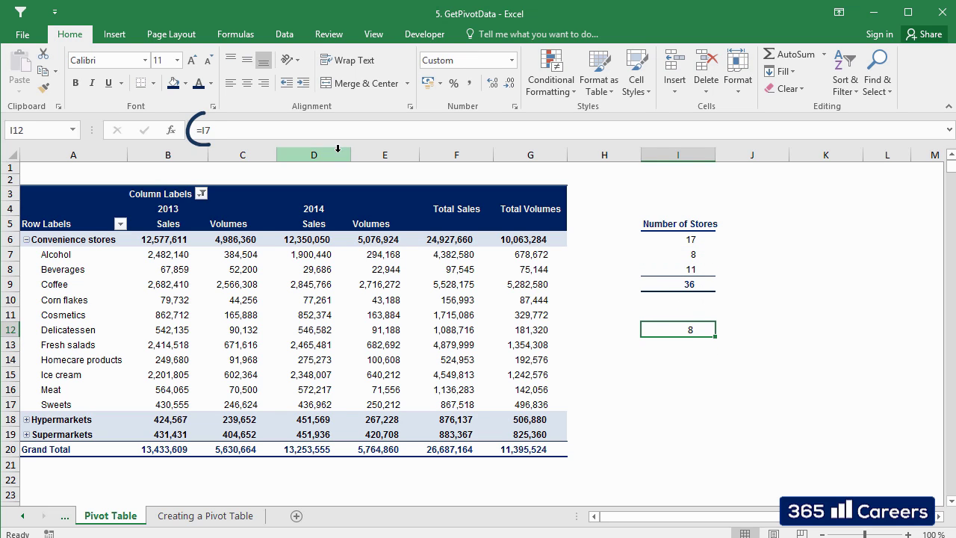
pyautogui.press('F2')
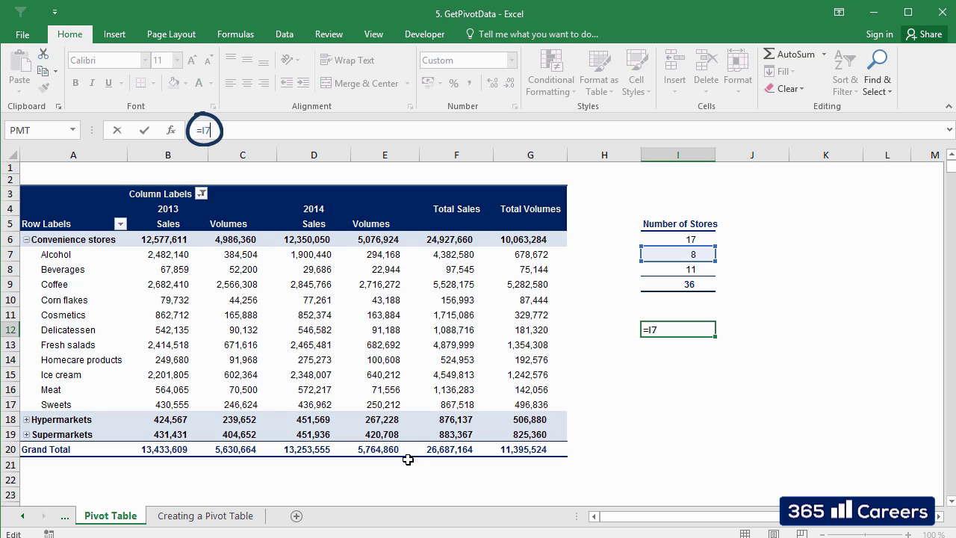
pyautogui.press('Escape')
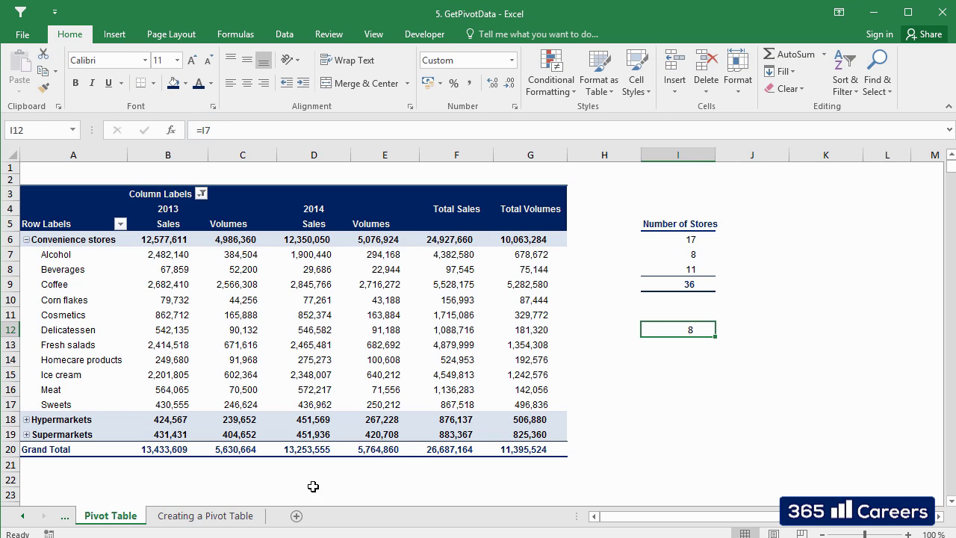
# Create a GETPIVOTDATA formula in D23 pointing at pivot cell D10, Corn flakes 2014 Sales
pyautogui.click(312, 489)
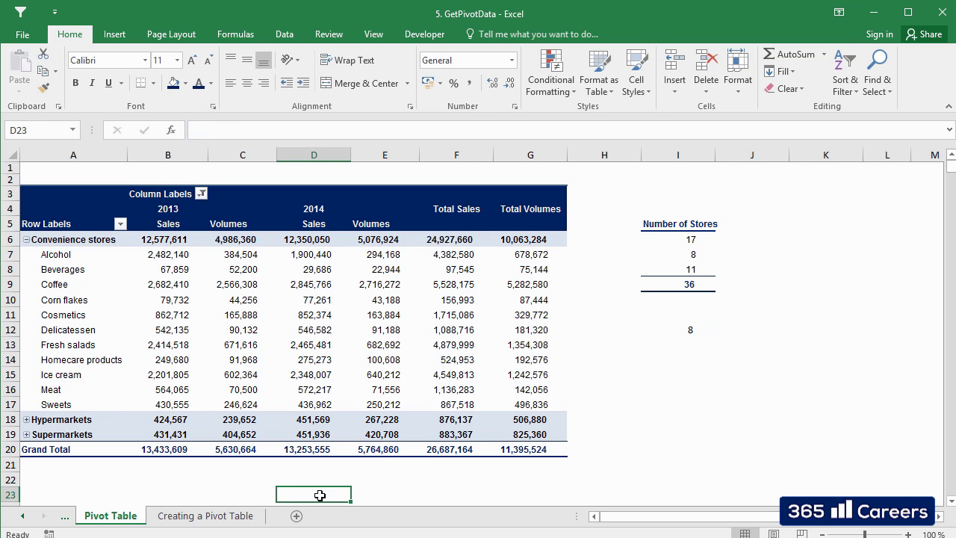
pyautogui.write('=')
pyautogui.press('Up')
pyautogui.press('Up')
pyautogui.press('Up')
pyautogui.press('Up')
pyautogui.press('Up')
pyautogui.press('Up')
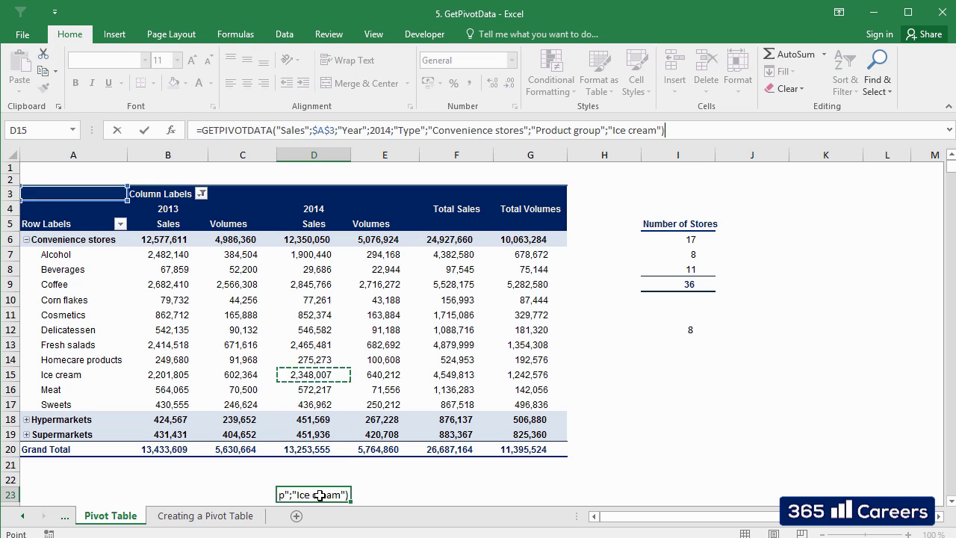
pyautogui.press('Up')
pyautogui.press('Up')
pyautogui.press('Up')
pyautogui.press('Up')
pyautogui.press('Up')
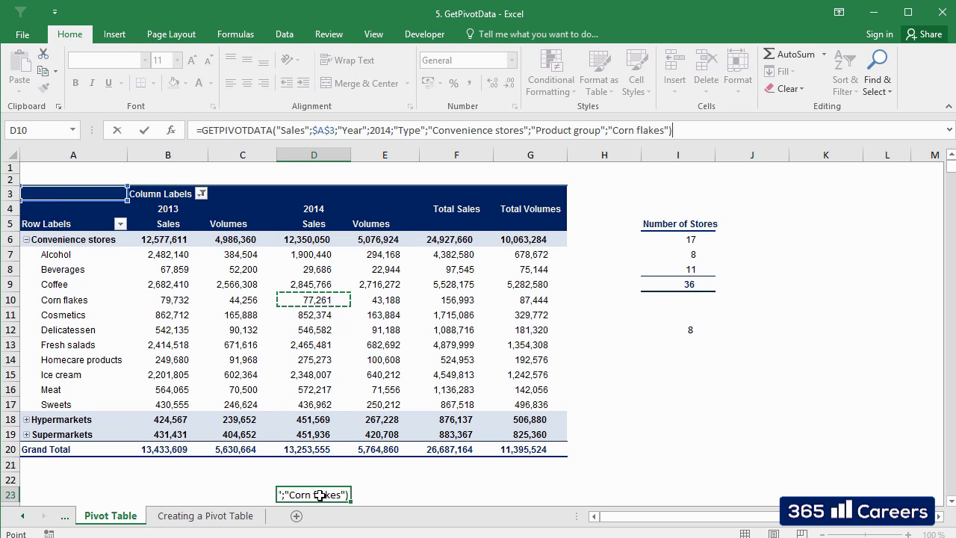
pyautogui.press('Return')
pyautogui.press('Up')
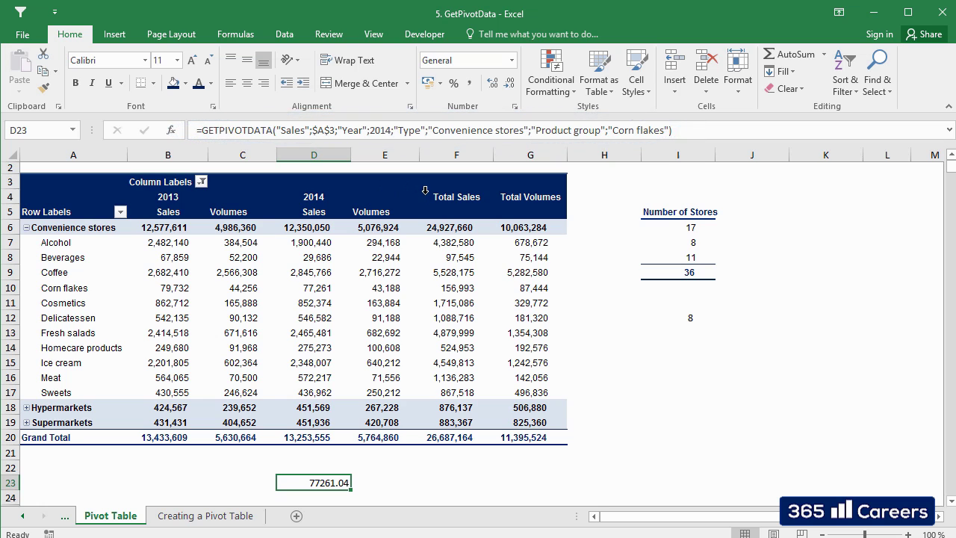
# Inspect D23's GETPIVOTDATA argument list in the formula bar, leaving it unchanged
pyautogui.click(677, 129)
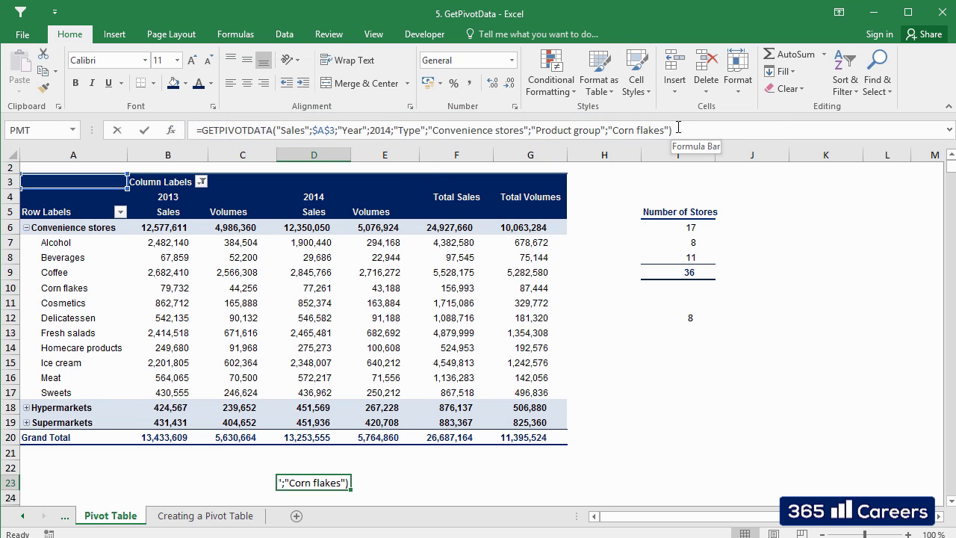
pyautogui.click(272, 130)
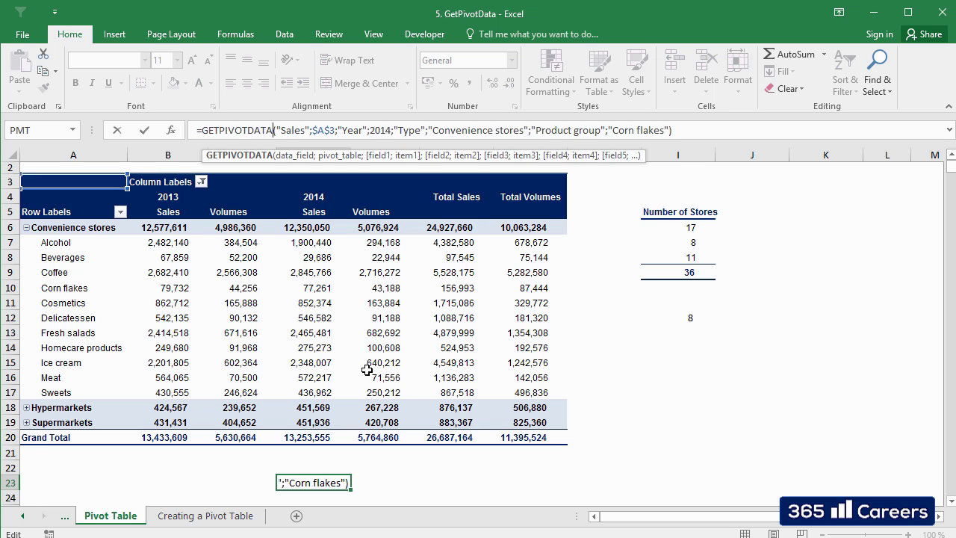
pyautogui.hotkey('ctrl', 'Return')
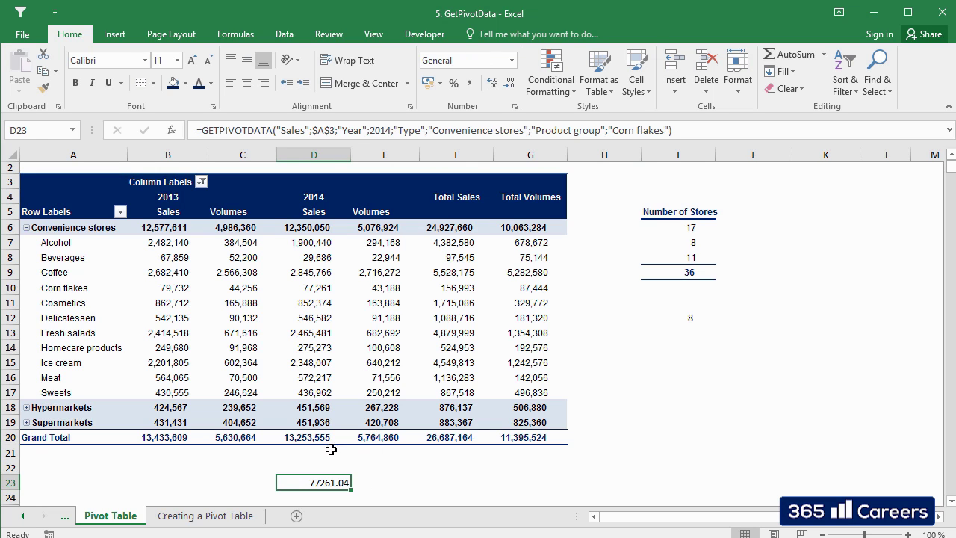
# Remove the Volume field from the pivot table via the PivotTable Fields pane
pyautogui.click(317, 377)
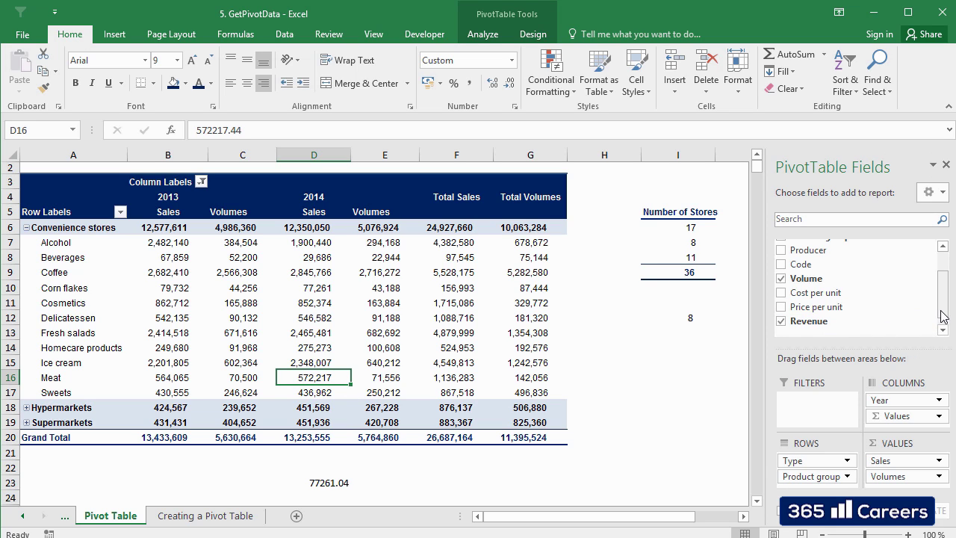
pyautogui.moveTo(941, 311); pyautogui.dragTo(942, 305)
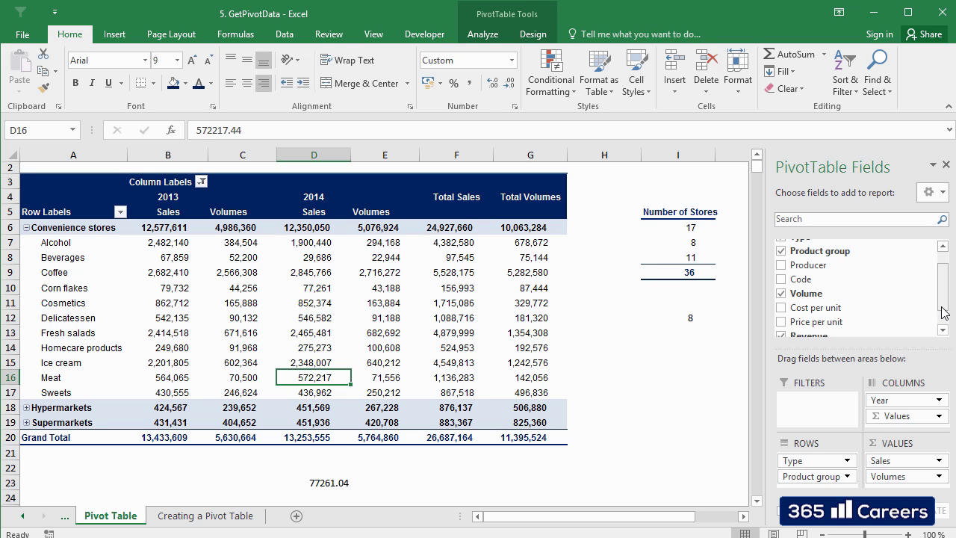
pyautogui.click(782, 293)
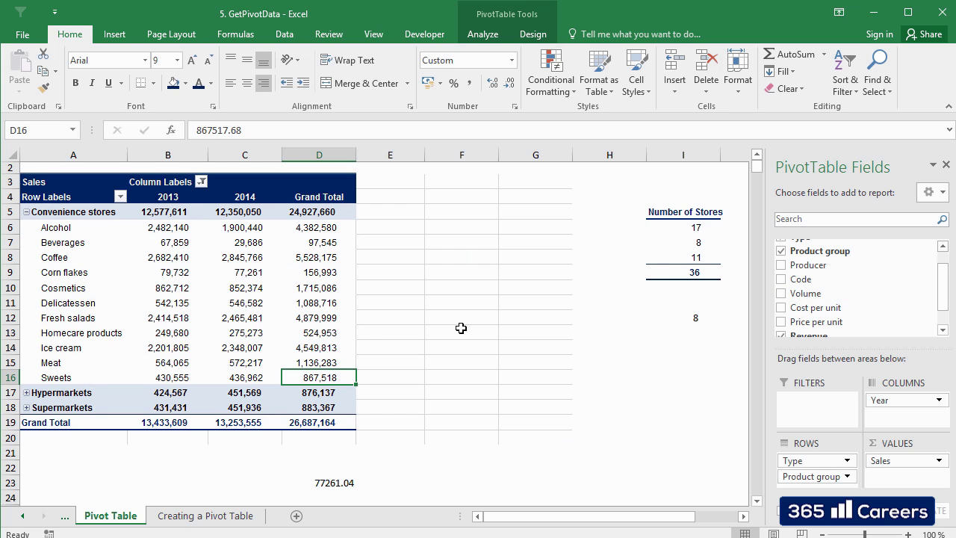
# Compare the Corn flakes 2014 pivot value in C9 with D23's 77261.04 result
pyautogui.click(252, 273)
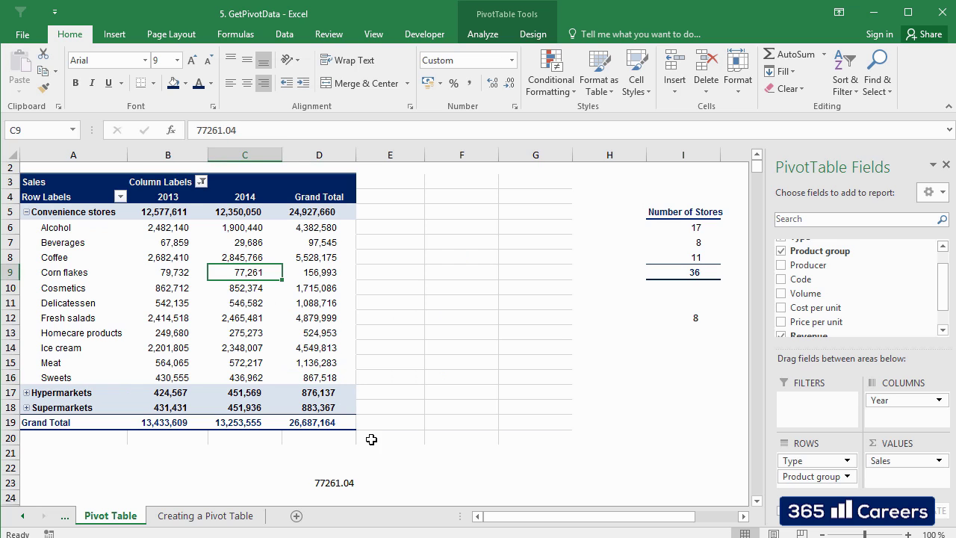
pyautogui.click(338, 484)
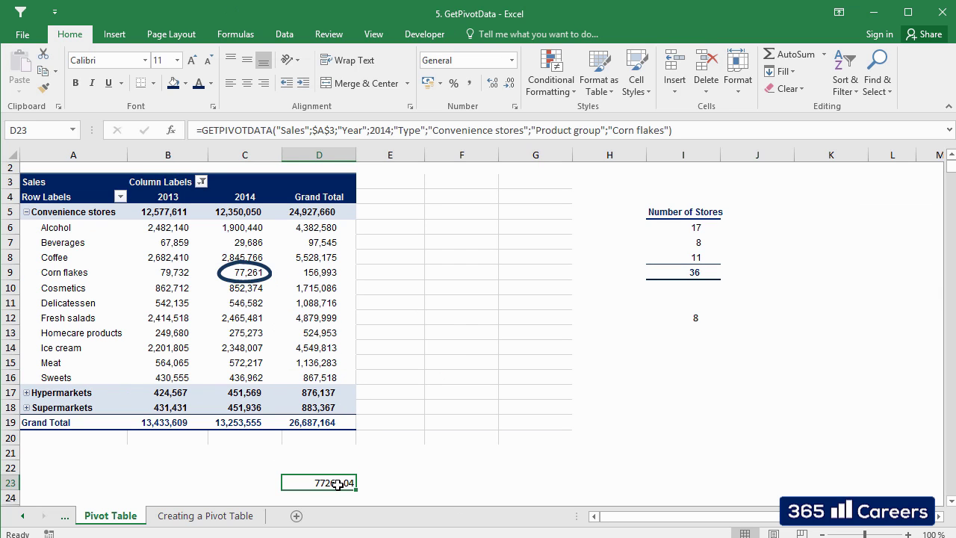
pyautogui.click(233, 272)
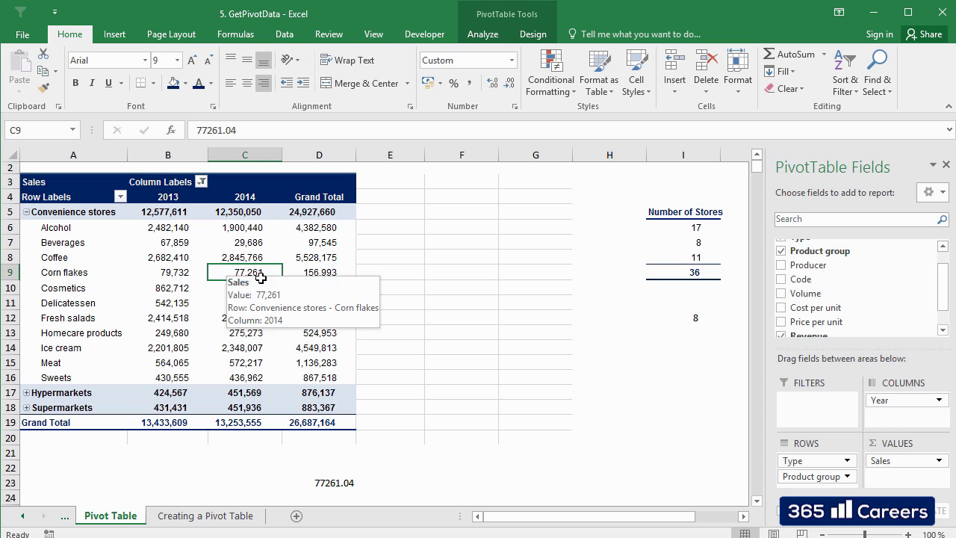
pyautogui.click(336, 481)
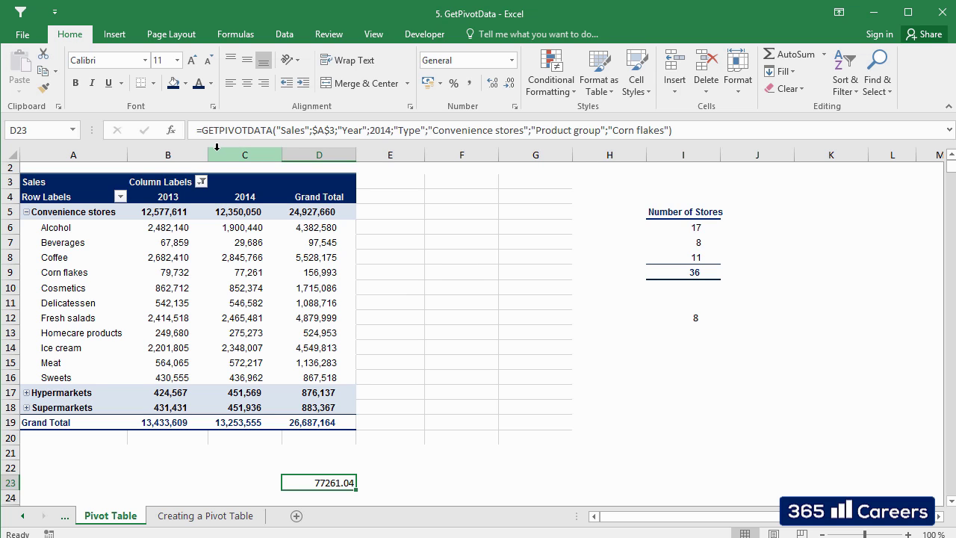
pyautogui.click(173, 133)
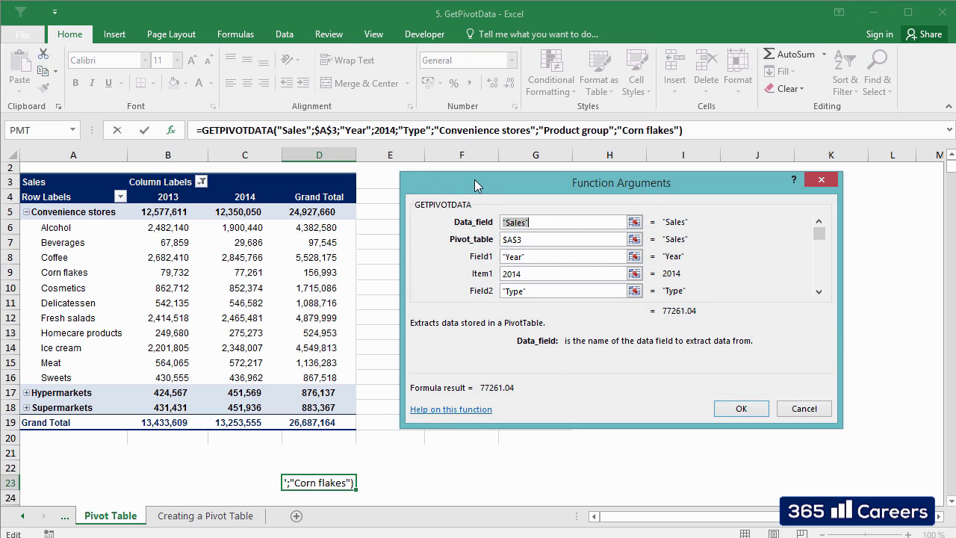
pyautogui.moveTo(479, 185); pyautogui.dragTo(439, 183)
pyautogui.click(510, 220)
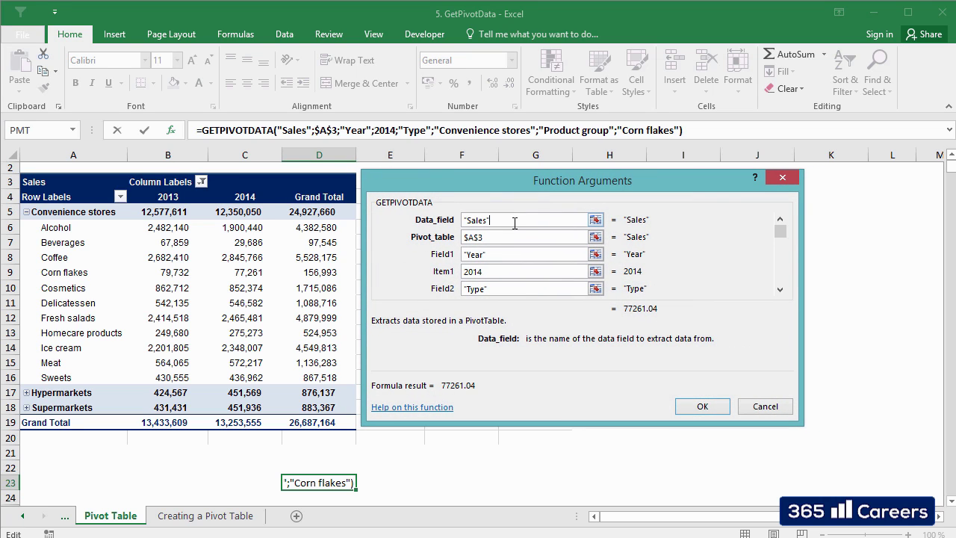
pyautogui.moveTo(466, 219); pyautogui.dragTo(490, 220)
pyautogui.click(507, 238)
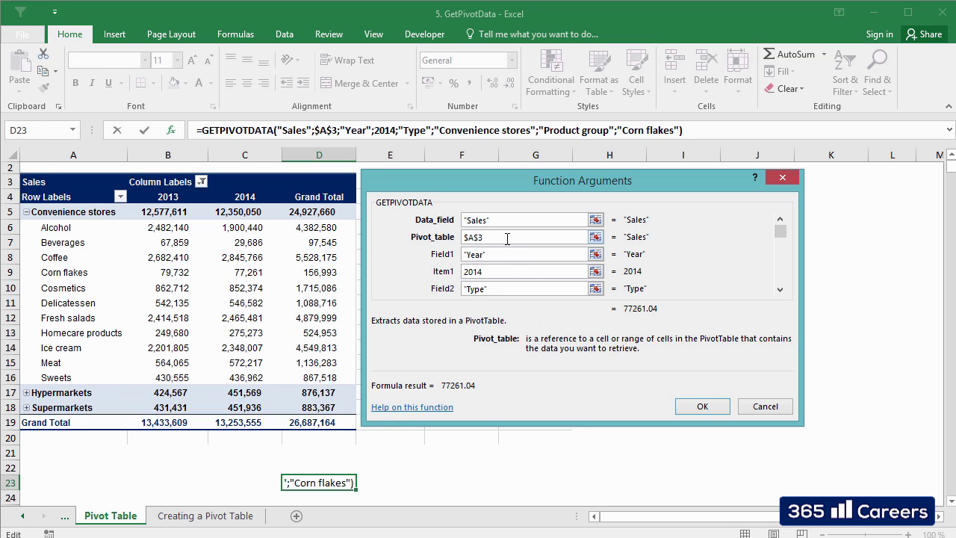
pyautogui.doubleClick(477, 237)
pyautogui.click(488, 255)
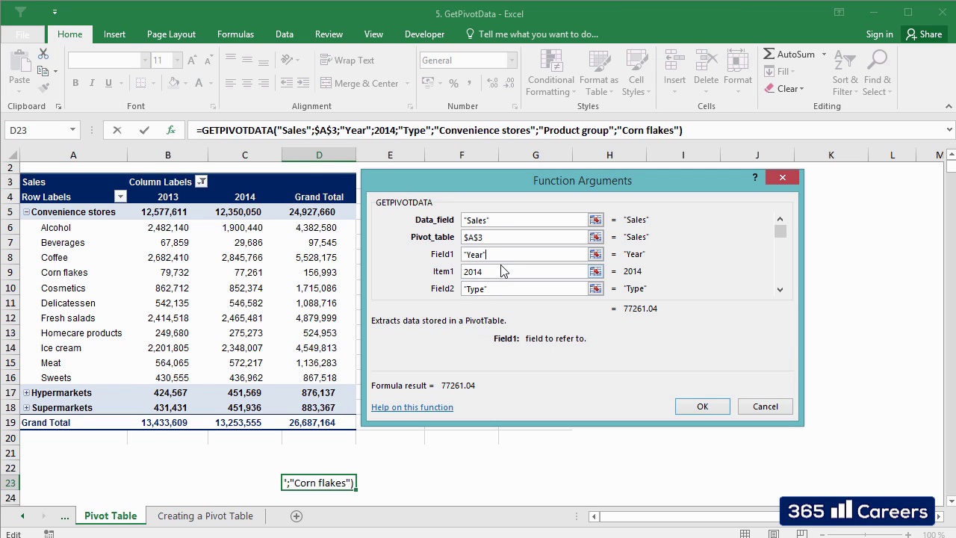
pyautogui.moveTo(467, 181); pyautogui.dragTo(509, 182)
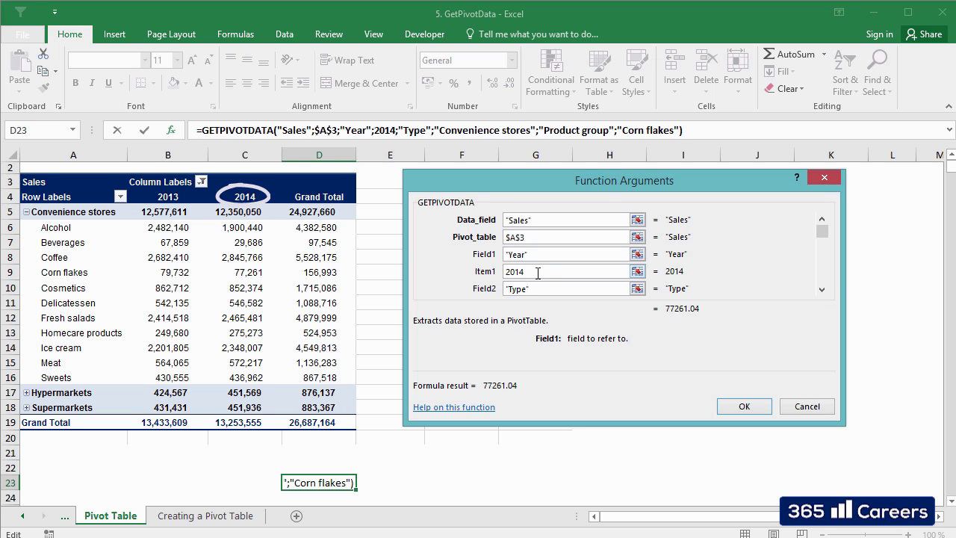
# Review Item1 2014, Item2 Convenience stores, Field3 Product group and Item3 Corn flakes, then confirm
pyautogui.click(538, 273)
pyautogui.click(822, 289)
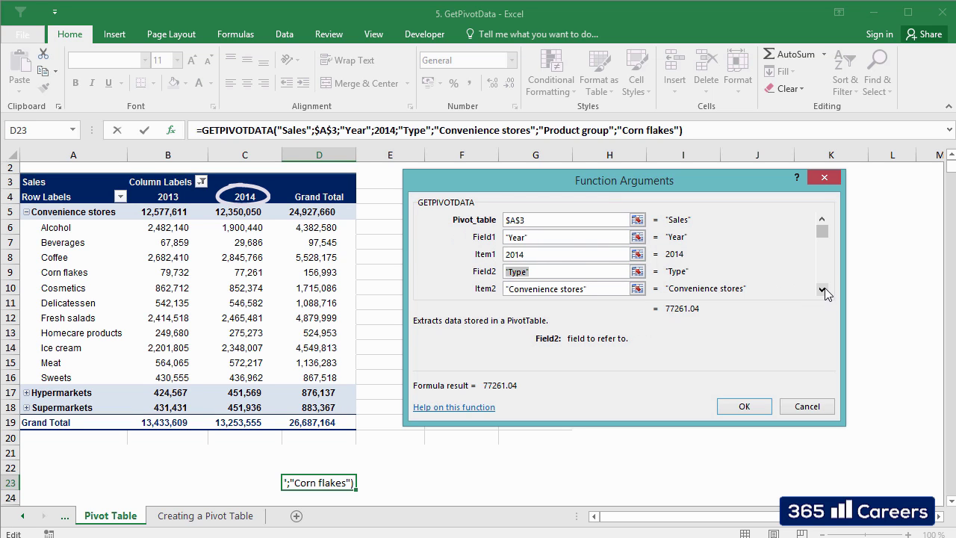
pyautogui.click(592, 289)
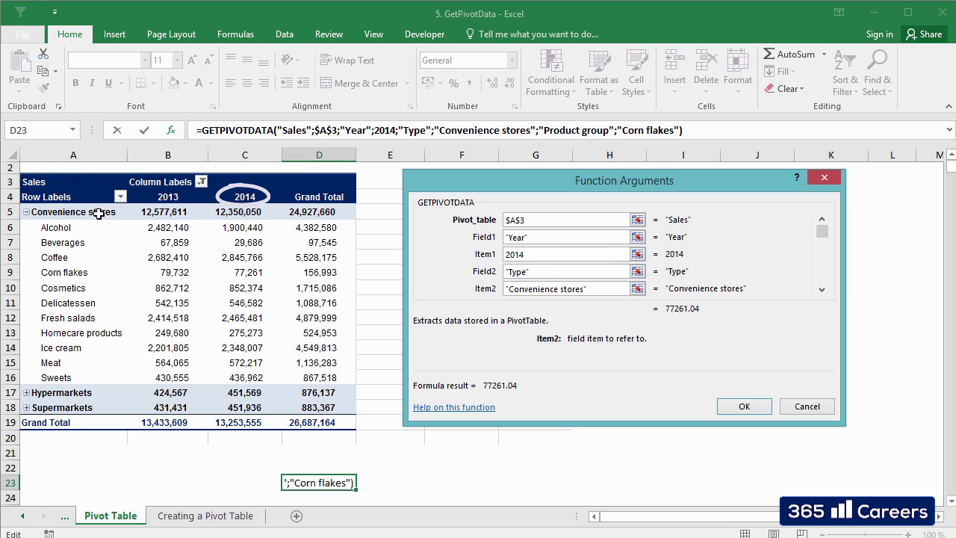
pyautogui.click(821, 289)
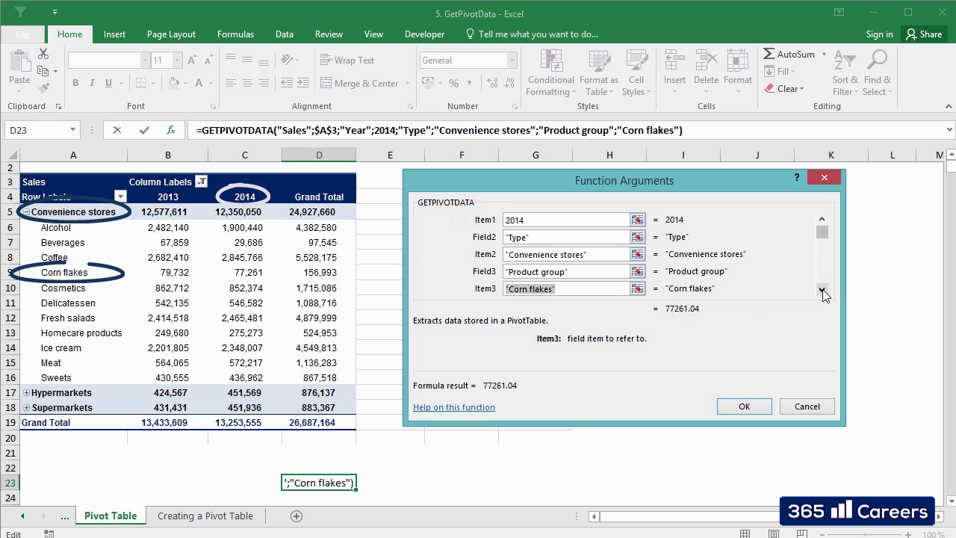
pyautogui.click(578, 271)
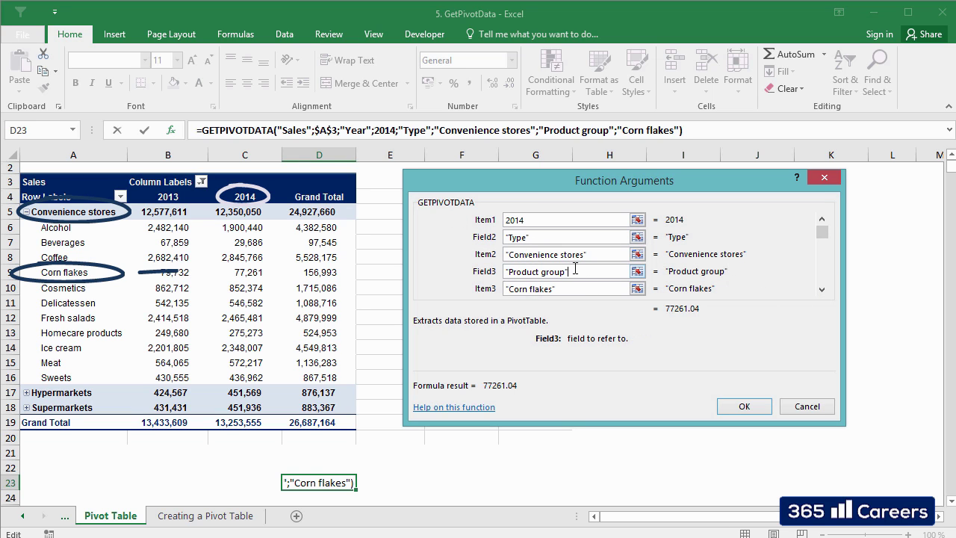
pyautogui.click(566, 289)
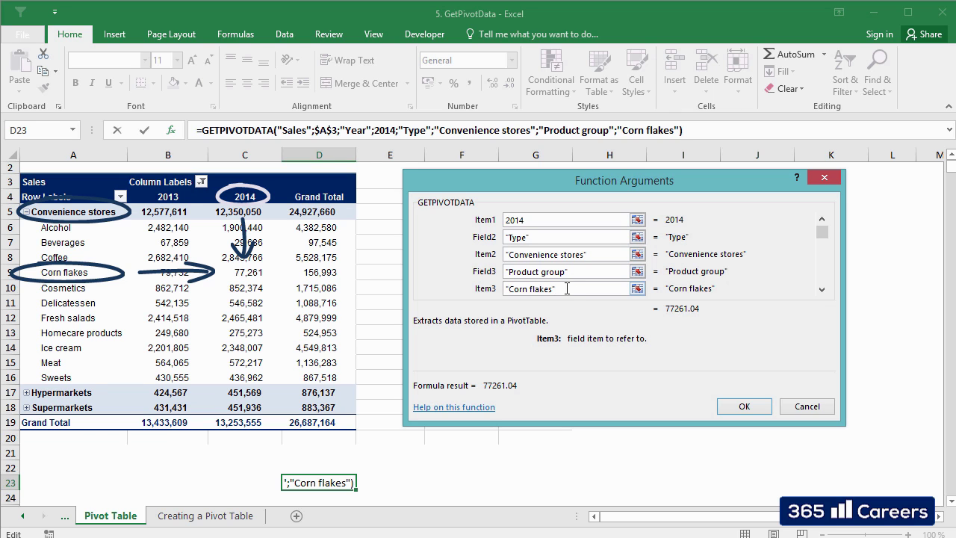
pyautogui.click(746, 407)
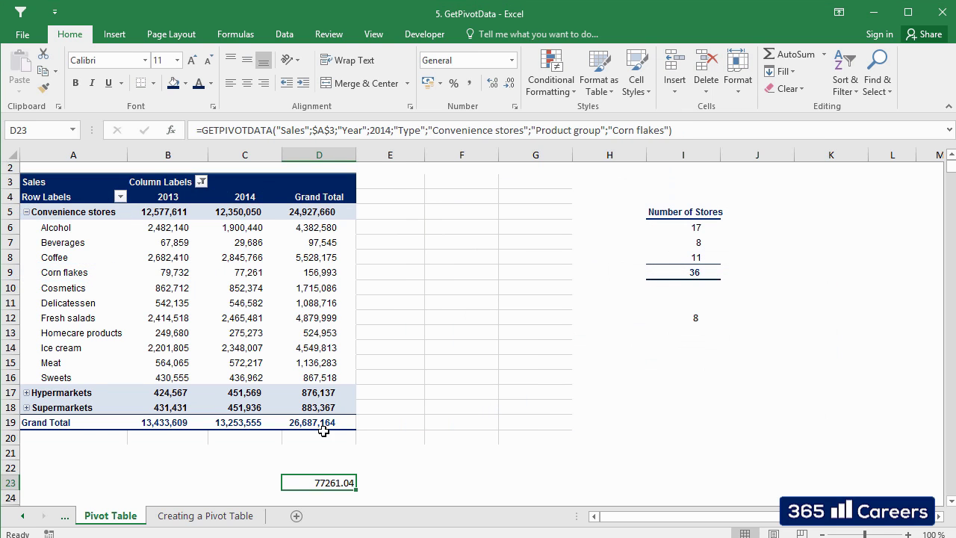
# Enter the year 2014 in cell D22
pyautogui.click(241, 275)
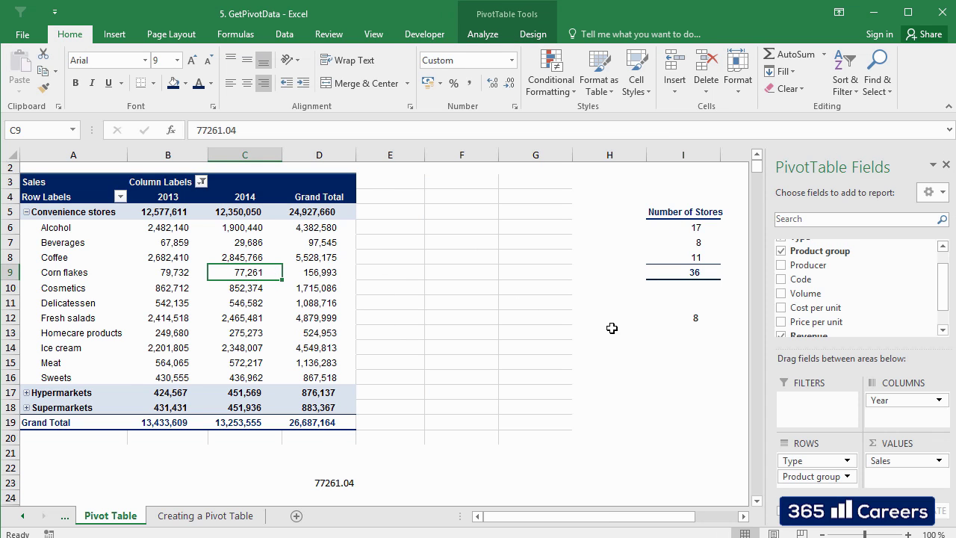
pyautogui.click(329, 482)
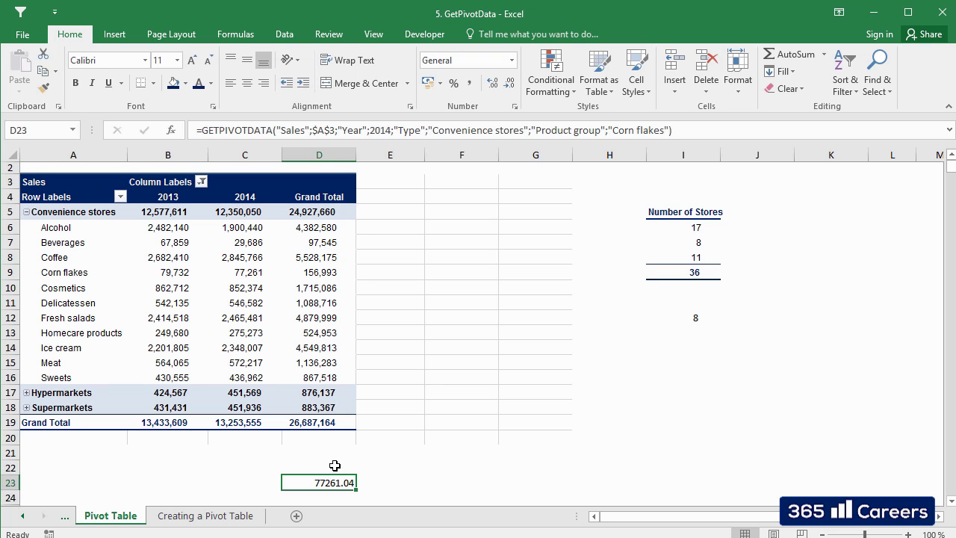
pyautogui.click(335, 465)
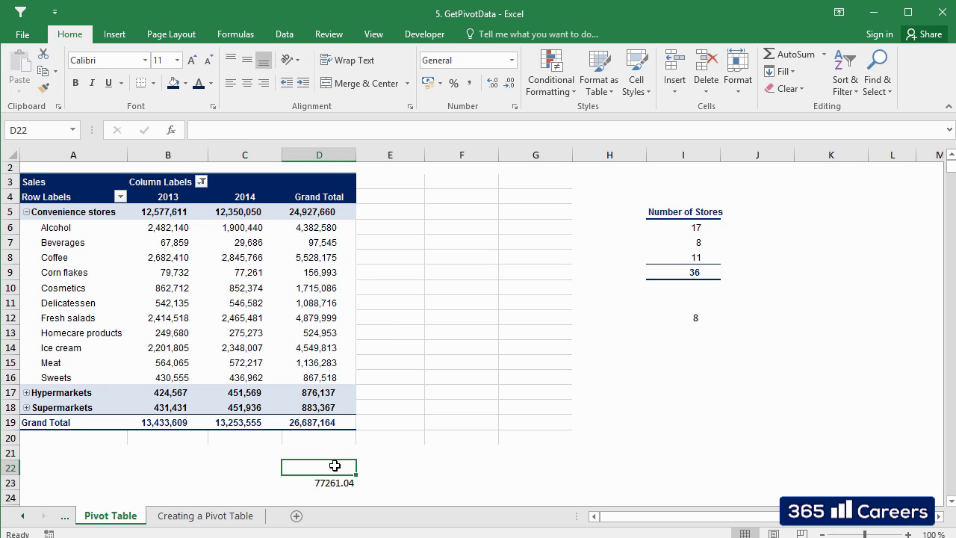
pyautogui.write('2014')
pyautogui.press('Tab')
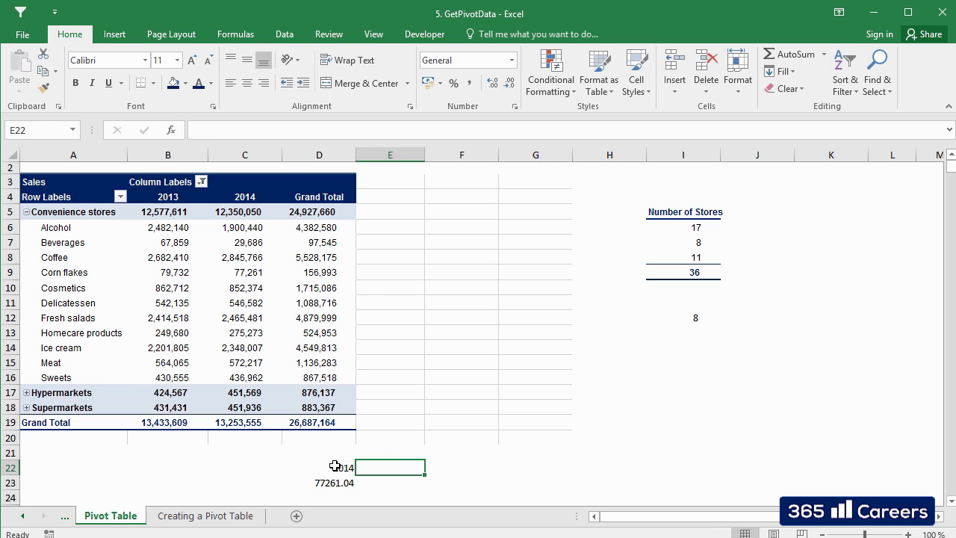
# Replace the hard-coded 2014 in D23's GETPIVOTDATA formula with a D22 reference
pyautogui.click(335, 466)
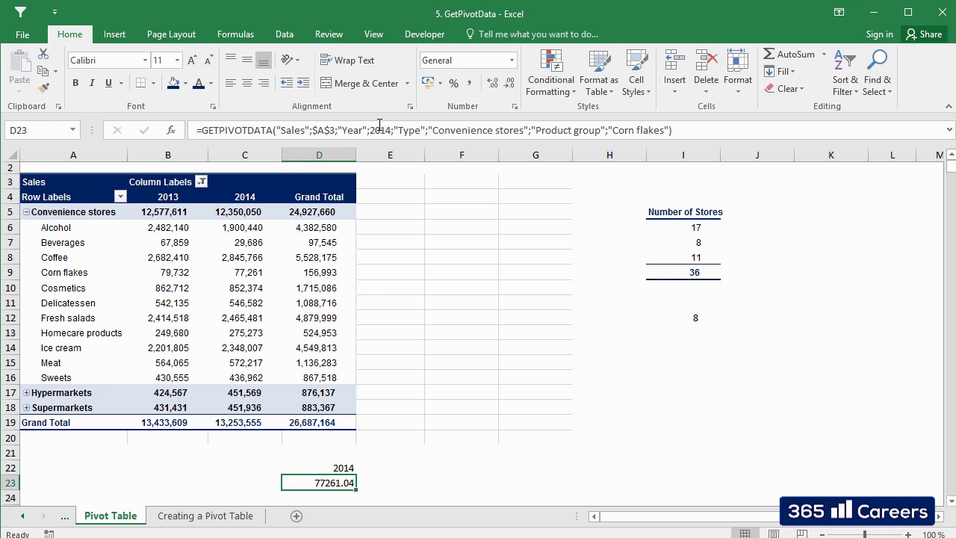
pyautogui.doubleClick(380, 130)
pyautogui.press('Delete')
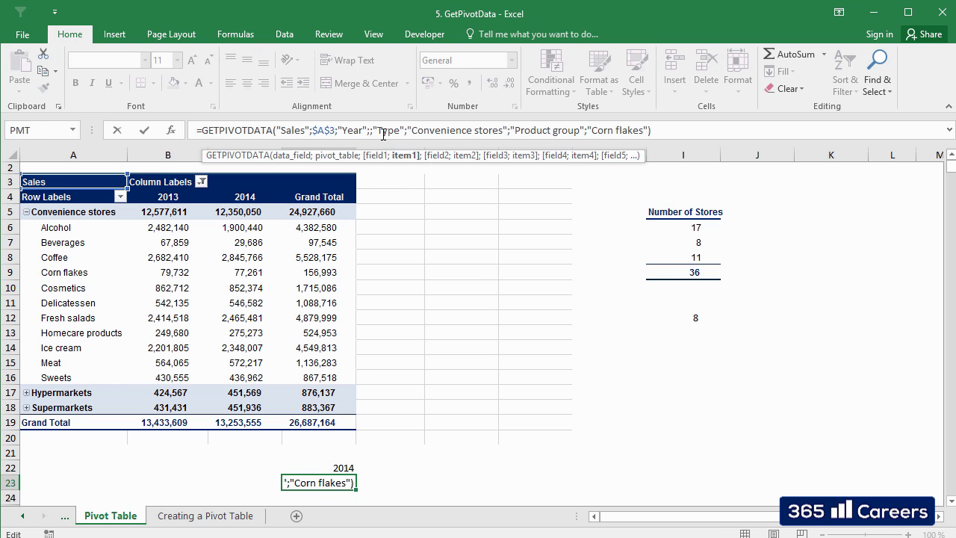
pyautogui.click(329, 468)
pyautogui.press('Return')
# Verify D23's formula uses D22 for the year, leaving it unchanged
pyautogui.press('Up')
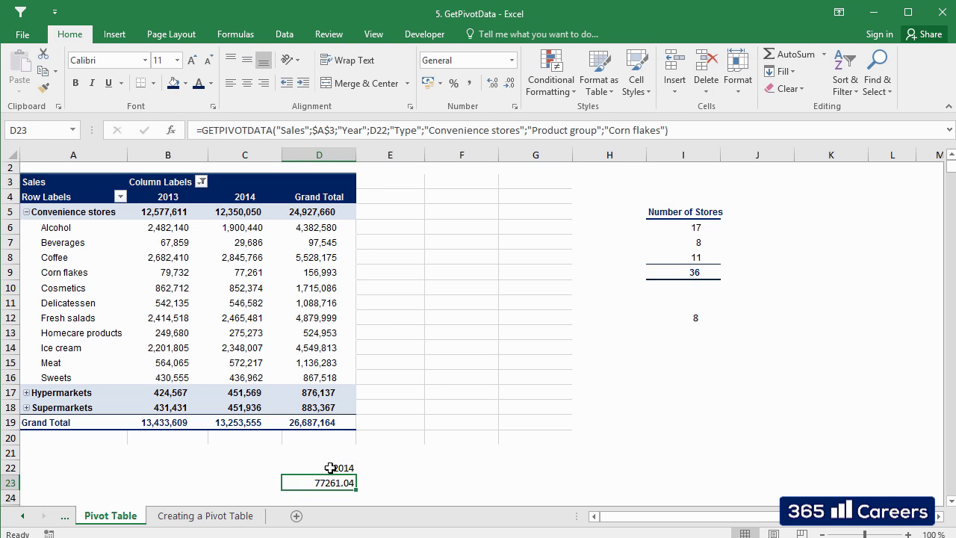
pyautogui.press('F2')
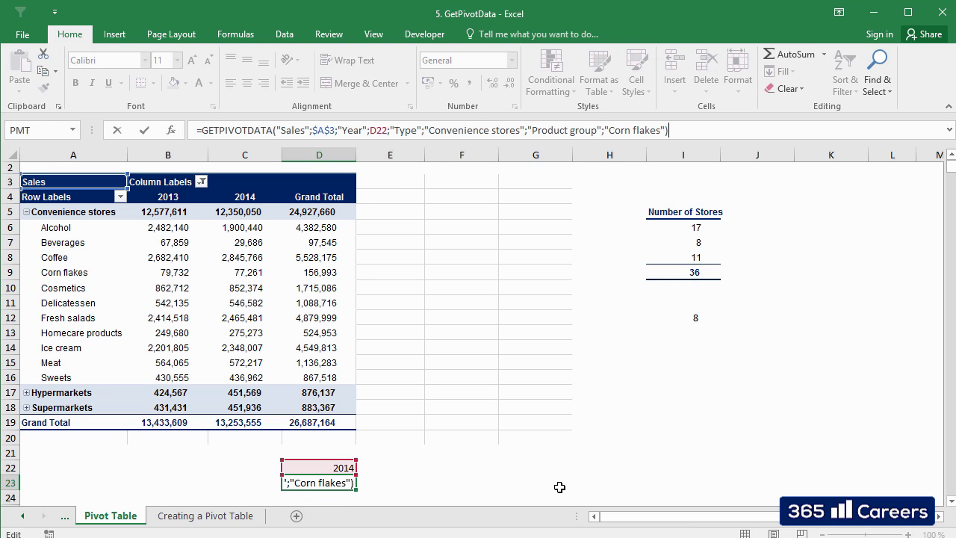
pyautogui.press('Escape')
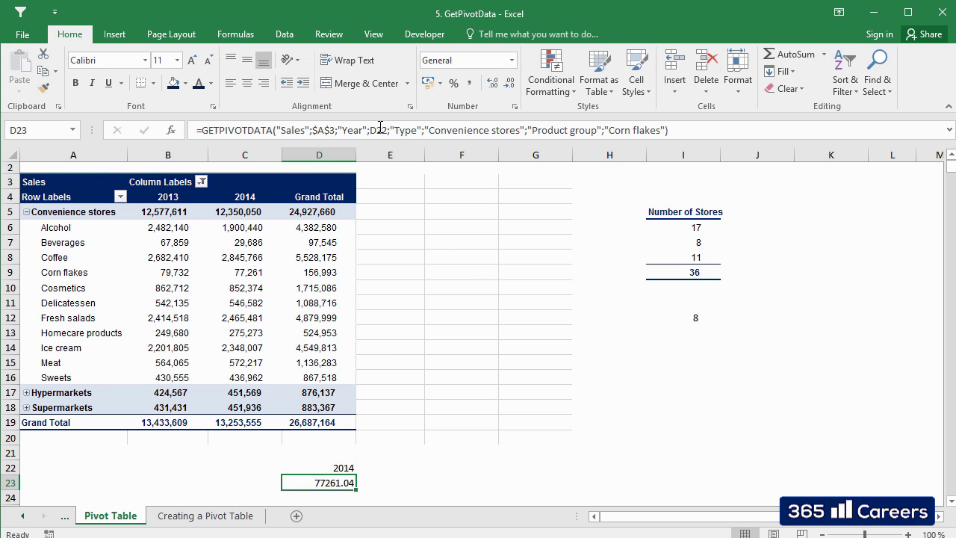
pyautogui.click(380, 130)
pyautogui.press('Escape')
pyautogui.press('Up')
pyautogui.press('Down')
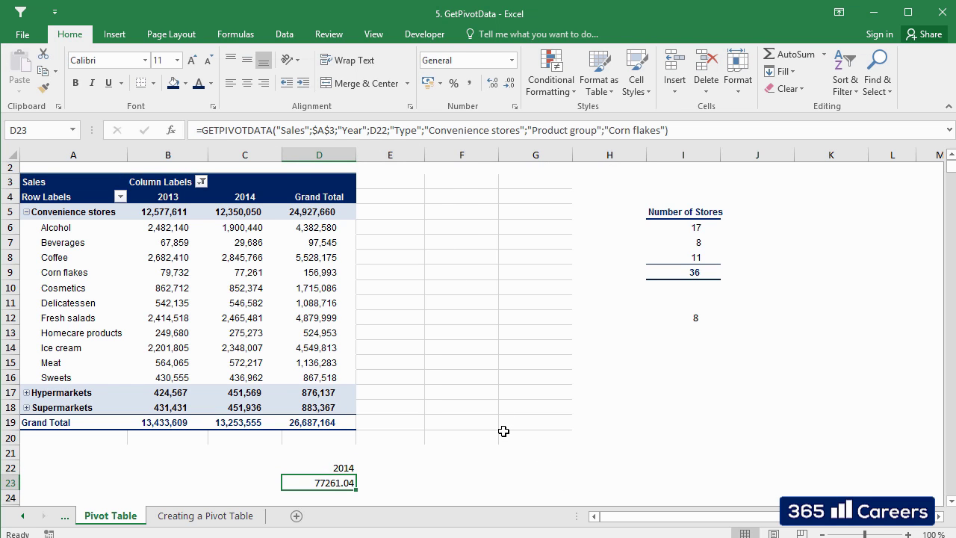